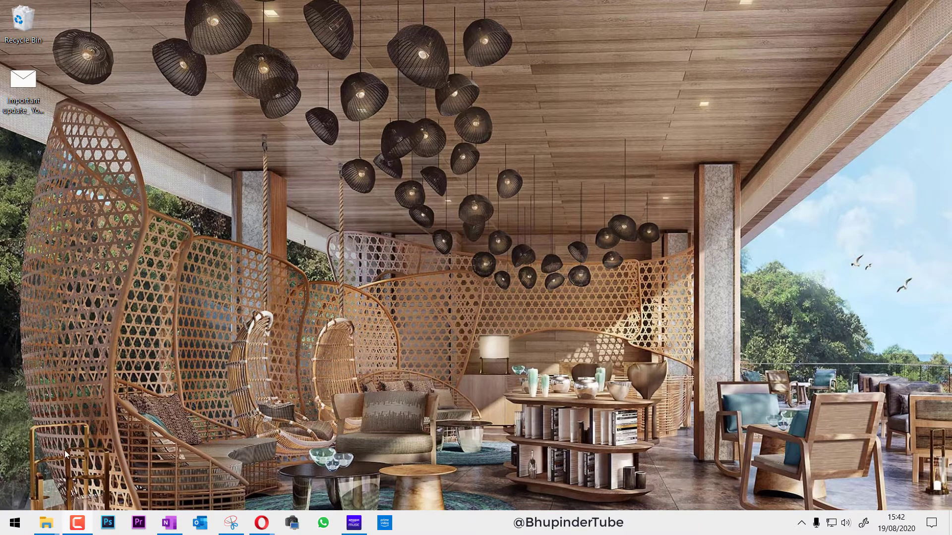
# - Go from the Start menu to Settings and its Network & Internet status page
pyautogui.click(19, 524)
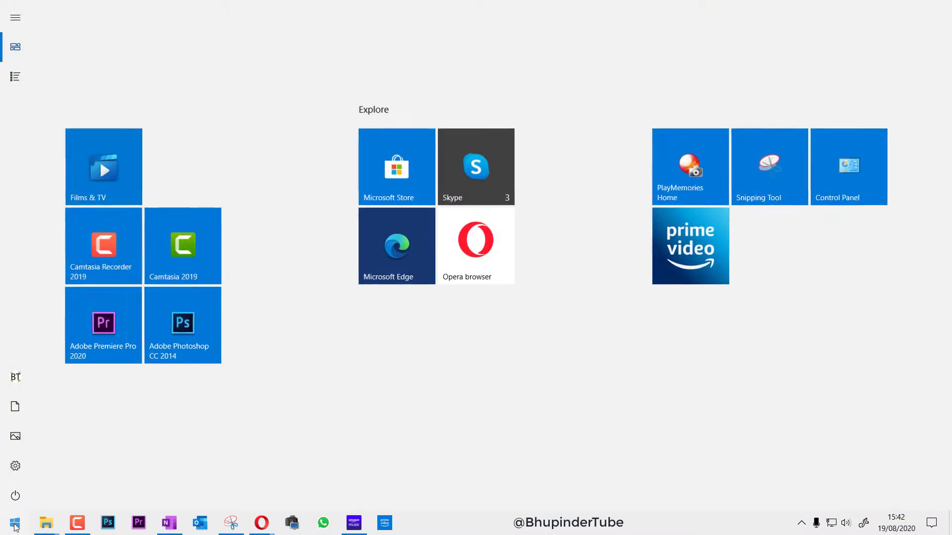
pyautogui.click(19, 468)
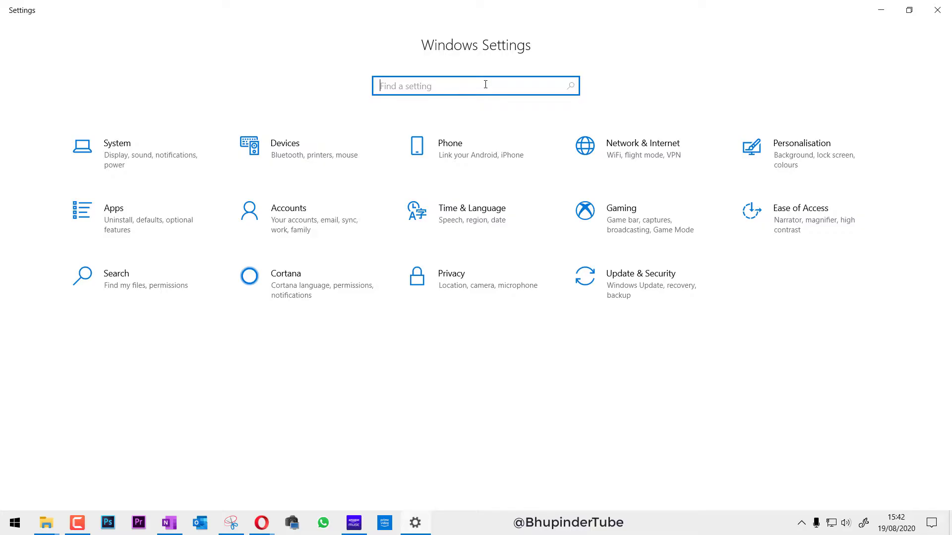
pyautogui.click(643, 157)
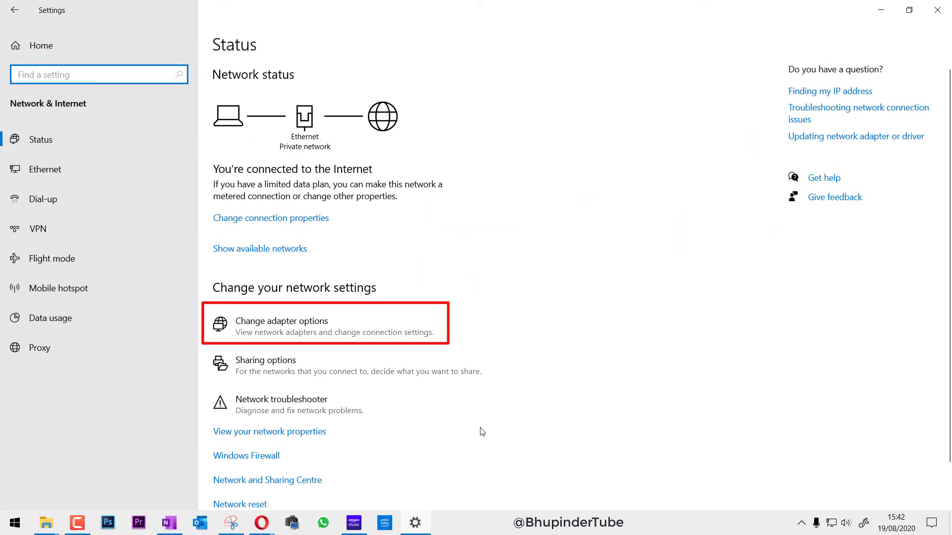
# - Open the Ethernet adapter's Properties from the Change adapter options list
pyautogui.click(305, 331)
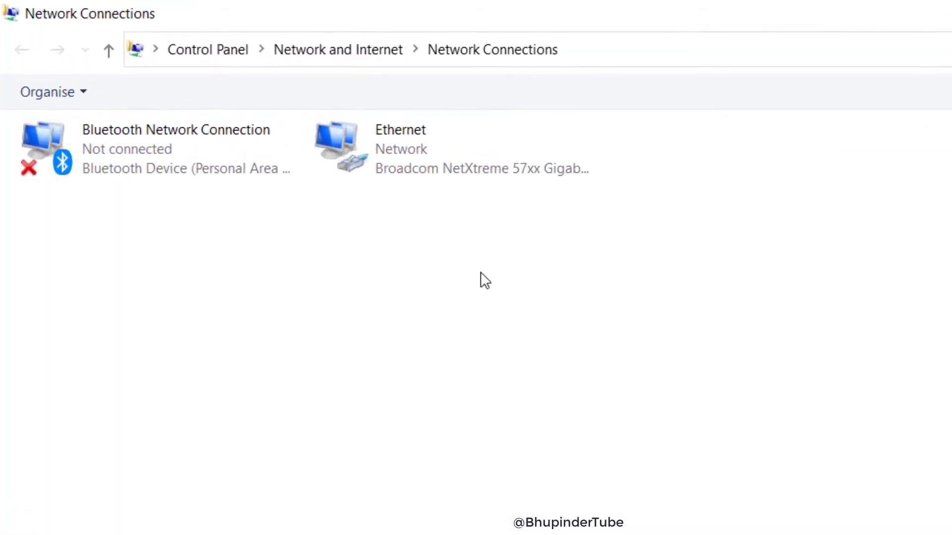
pyautogui.rightClick(377, 162)
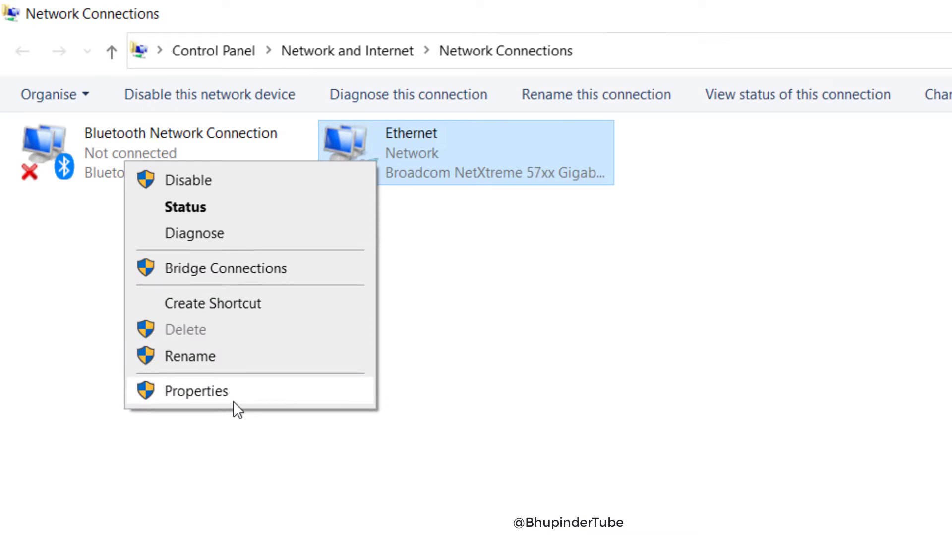
pyautogui.click(233, 400)
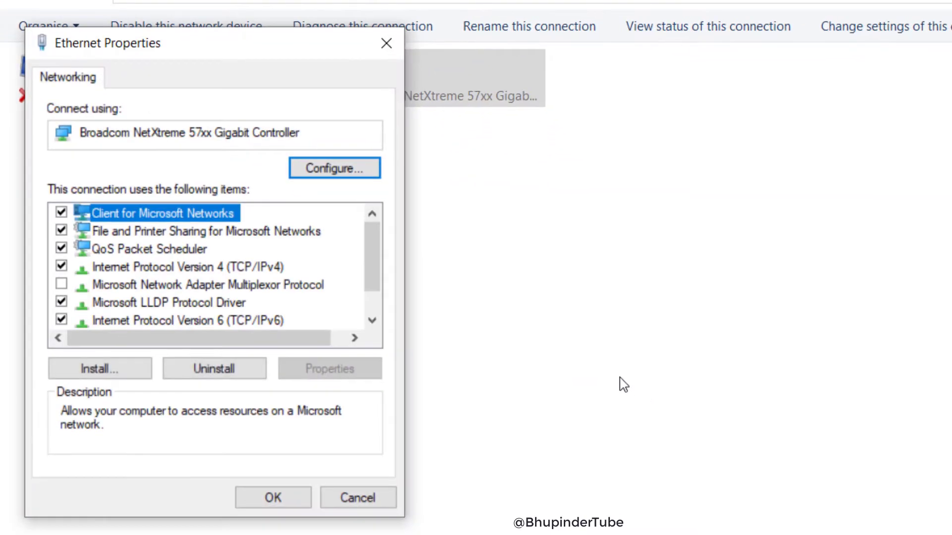
# - Open the Internet Protocol Version 4 (TCP/IPv4) properties for Ethernet
pyautogui.doubleClick(181, 268)
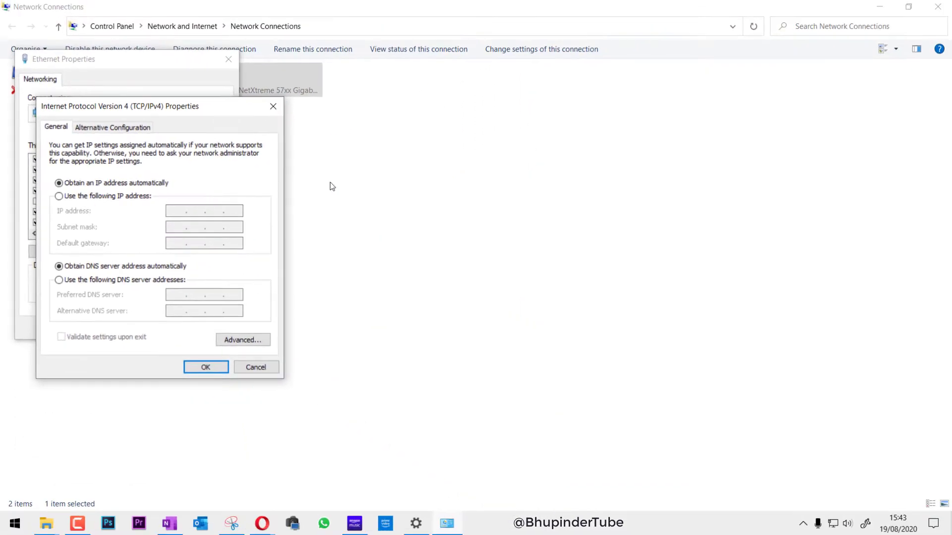
# - Run ipconfig in Windows PowerShell to read mask 255.255.255.0 and gateway 192.168.1.1
pyautogui.rightClick(15, 523)
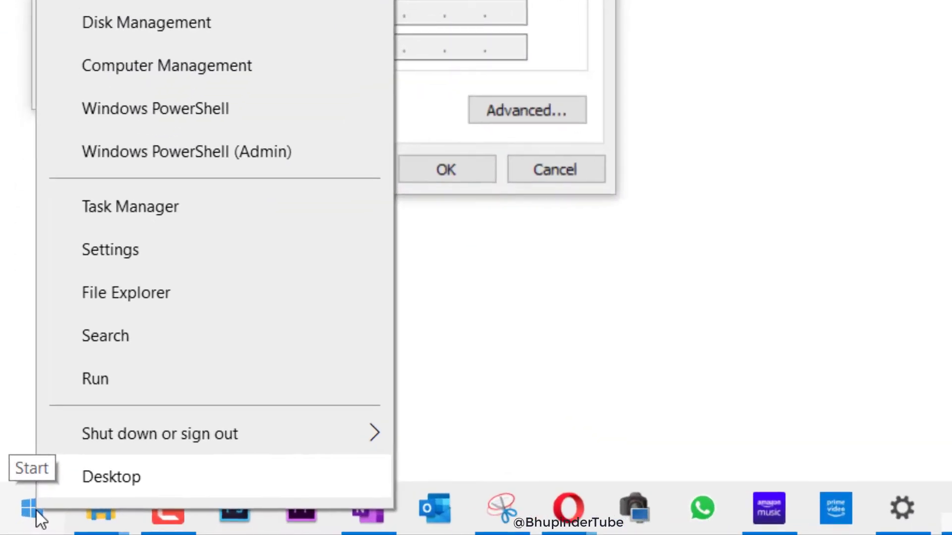
pyautogui.click(139, 118)
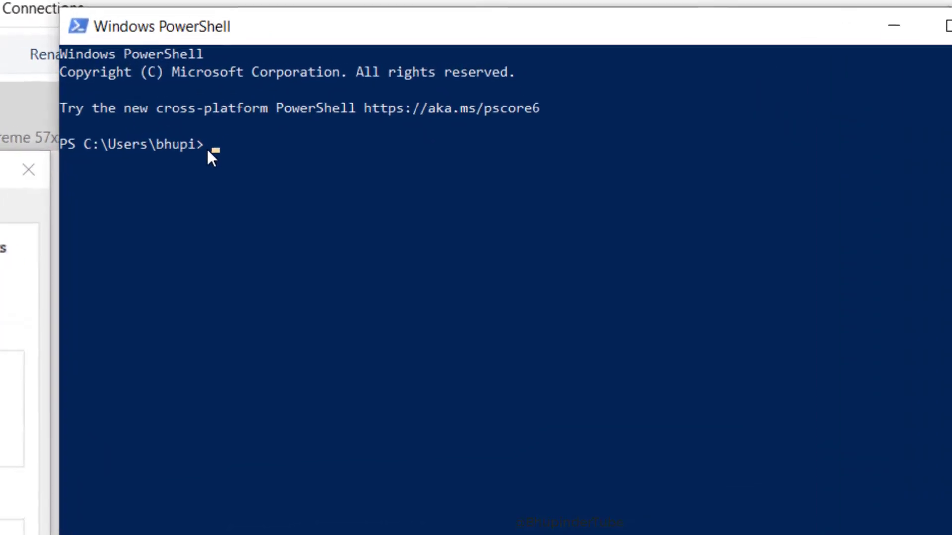
pyautogui.write('i')
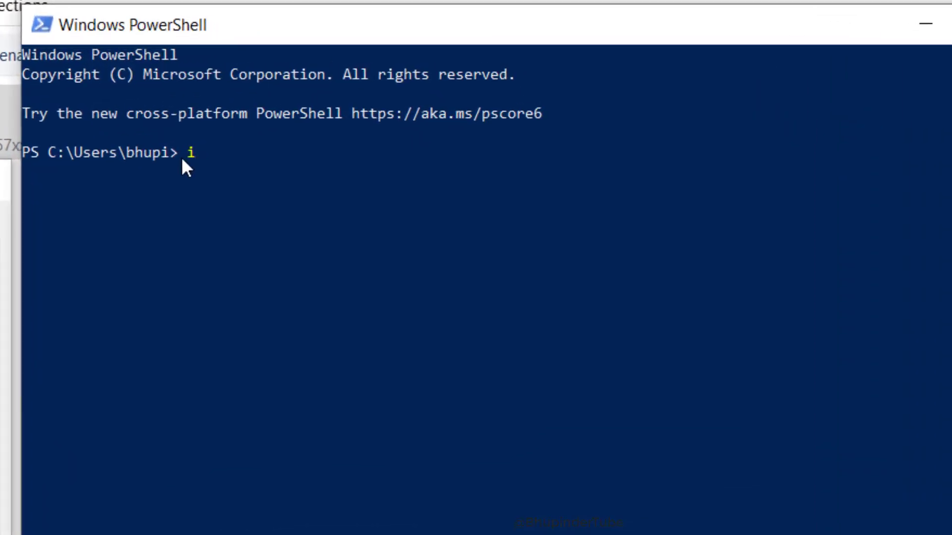
pyautogui.write('pconfig')
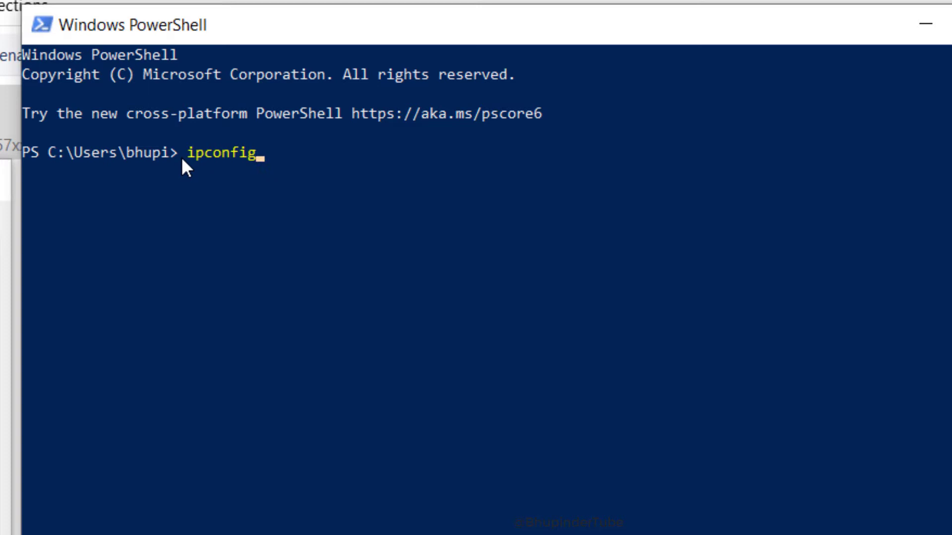
pyautogui.press('Return')
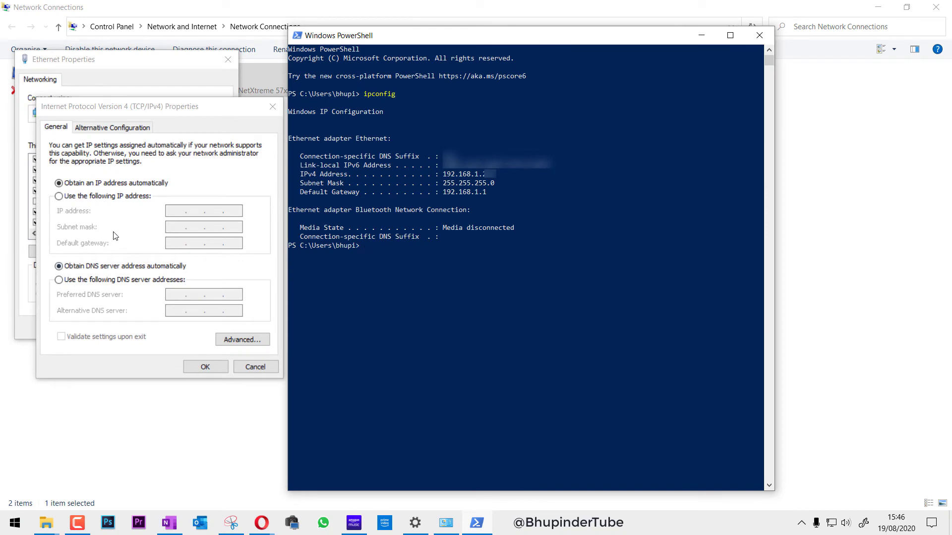
# - Use a fixed address: gateway 192.168.1.1, mask 255.255.255.0, IP starting 192.168.1
pyautogui.click(59, 196)
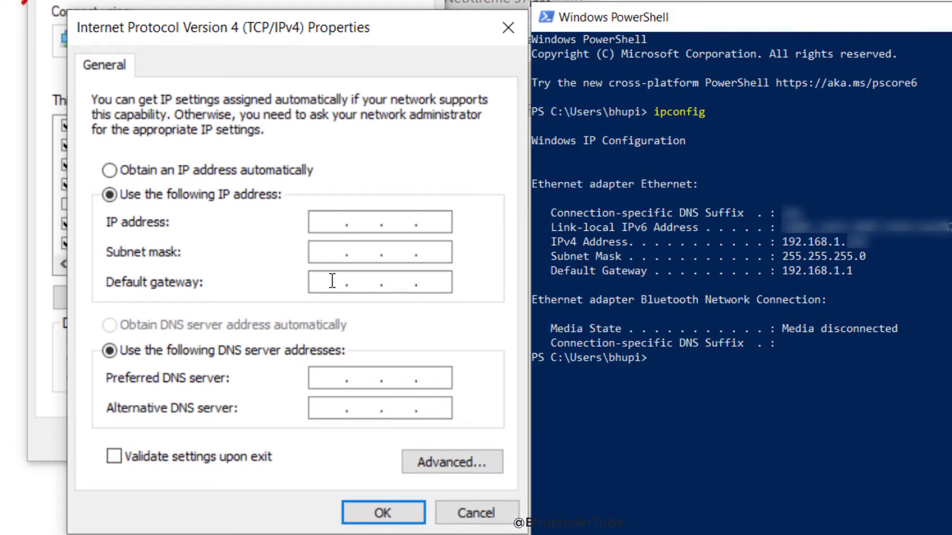
pyautogui.click(332, 281)
pyautogui.write('1')
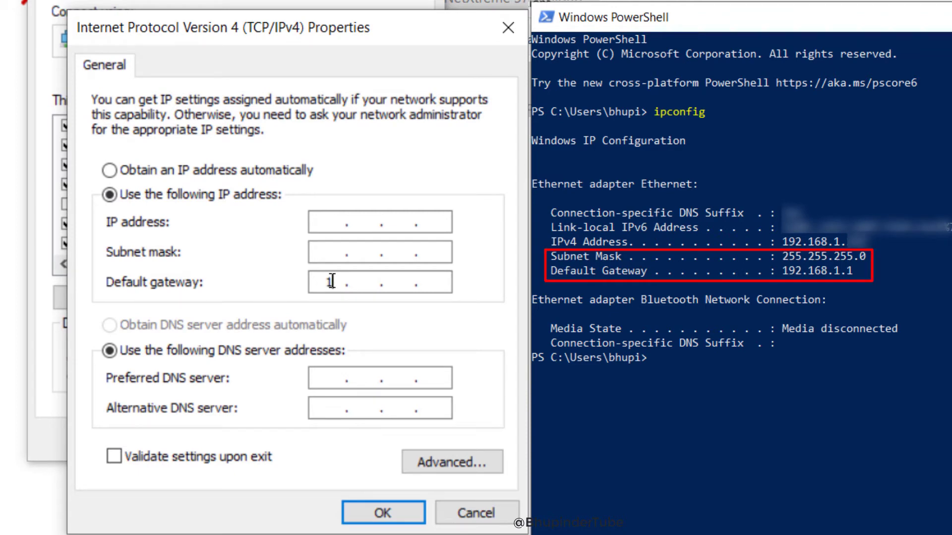
pyautogui.write('92.168.1.1')
pyautogui.click(336, 249)
pyautogui.write('255555255')
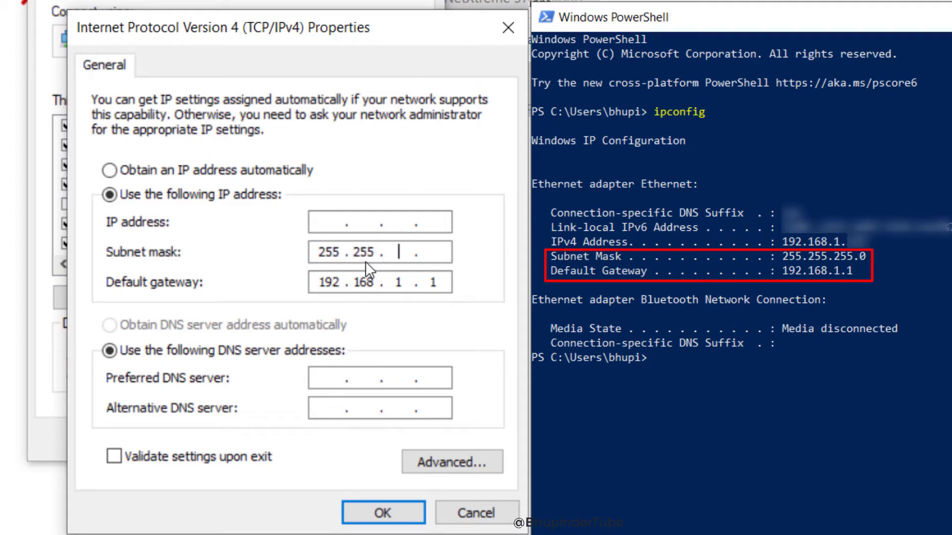
pyautogui.write('0')
pyautogui.click(321, 222)
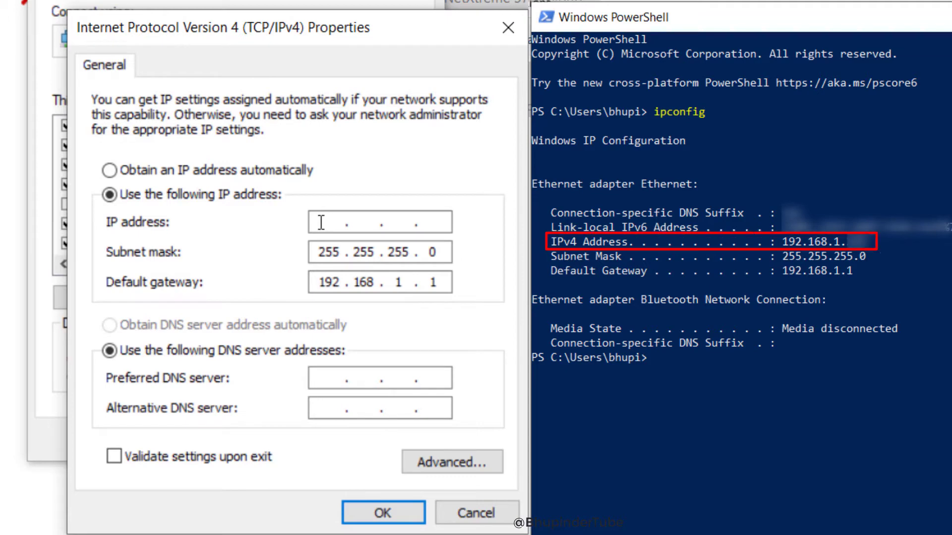
pyautogui.write('192 . 168 . 1')
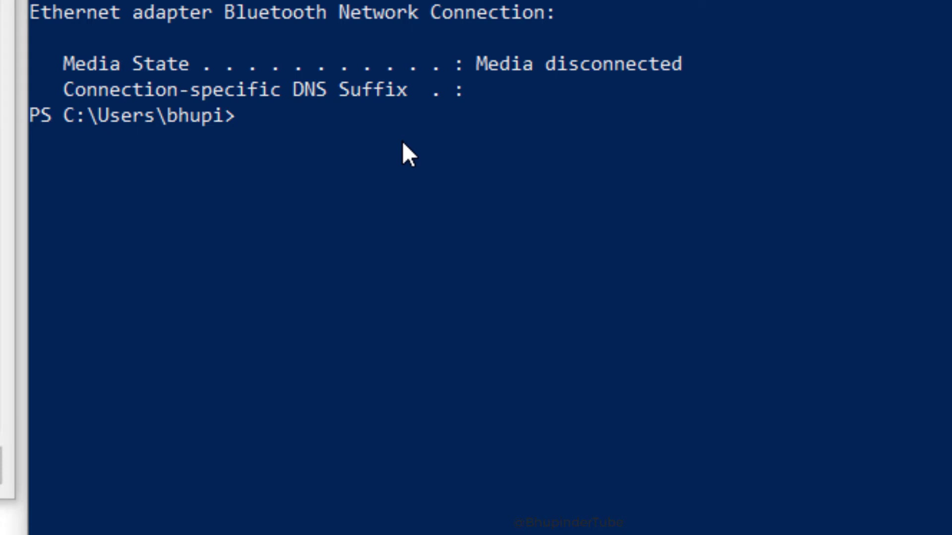
# - Run arp -a in PowerShell to see the local devices' ARP entries
pyautogui.write('arp -a')
pyautogui.press('Return')
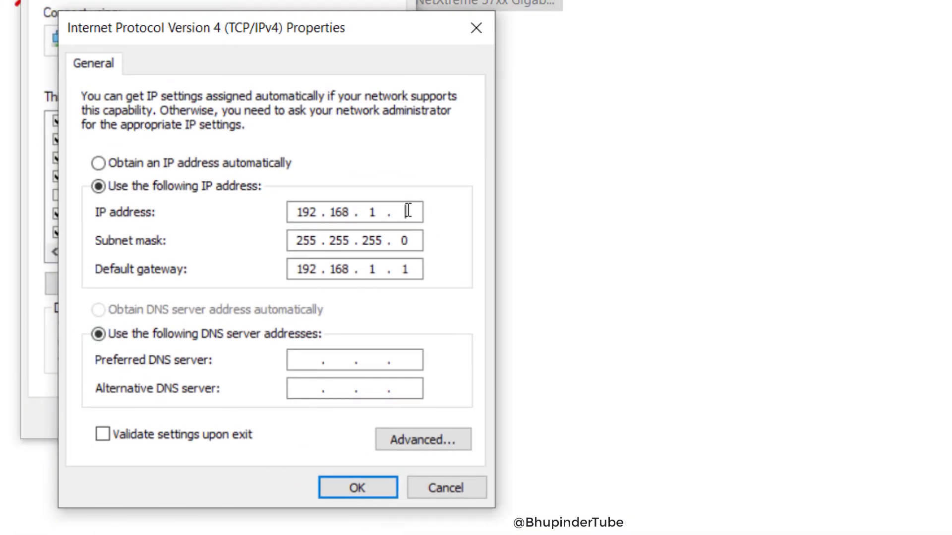
# - Complete IP 192.168.1.222, set DNS servers 8.8.8.8 and 4.4.4.4, and apply
pyautogui.write('300')
pyautogui.write('2')
pyautogui.write('2')
pyautogui.write('2')
pyautogui.click(322, 365)
pyautogui.write('8 . 8 . 8 . 8')
pyautogui.click(317, 390)
pyautogui.write('4.4.4.4')
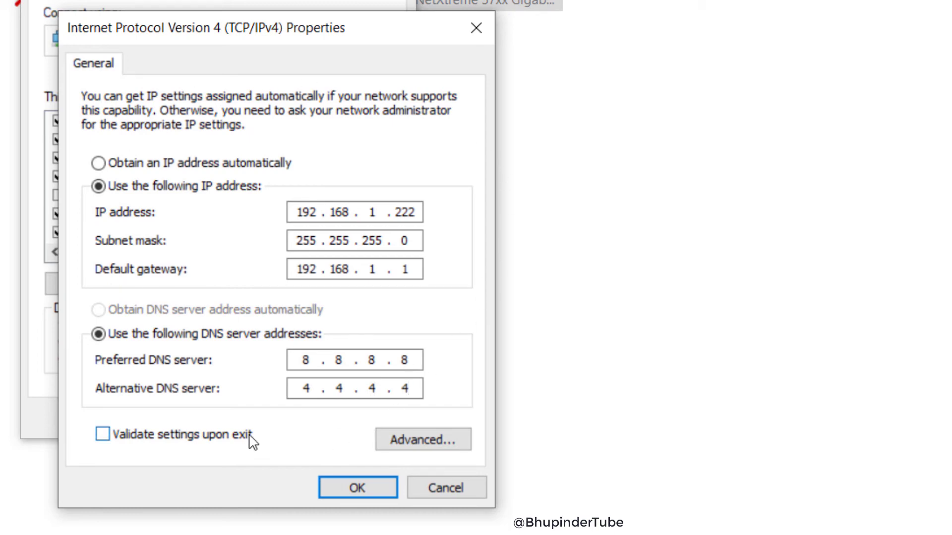
pyautogui.click(363, 492)
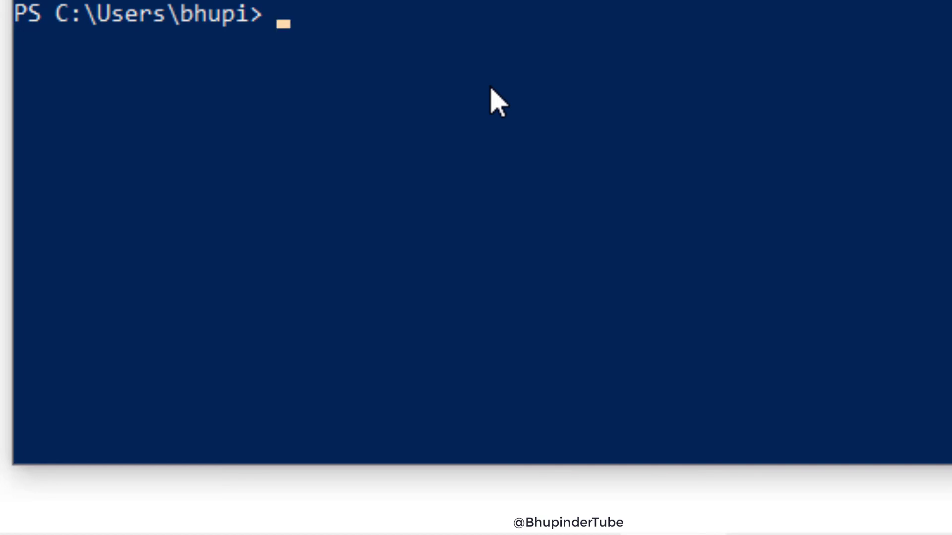
# - Ping google.com from PowerShell, getting 4 of 4 replies with 0% loss
pyautogui.write('ping google.co')
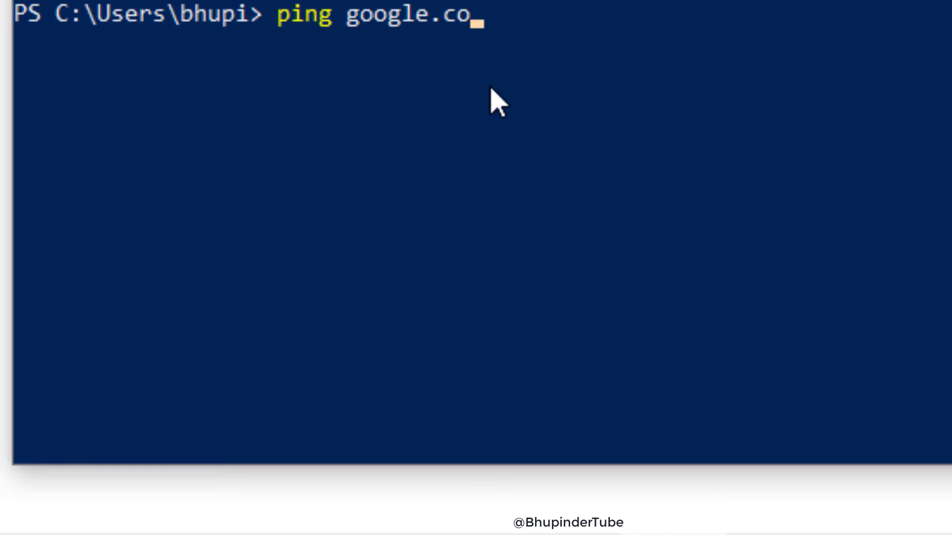
pyautogui.write('m')
pyautogui.press('Return')
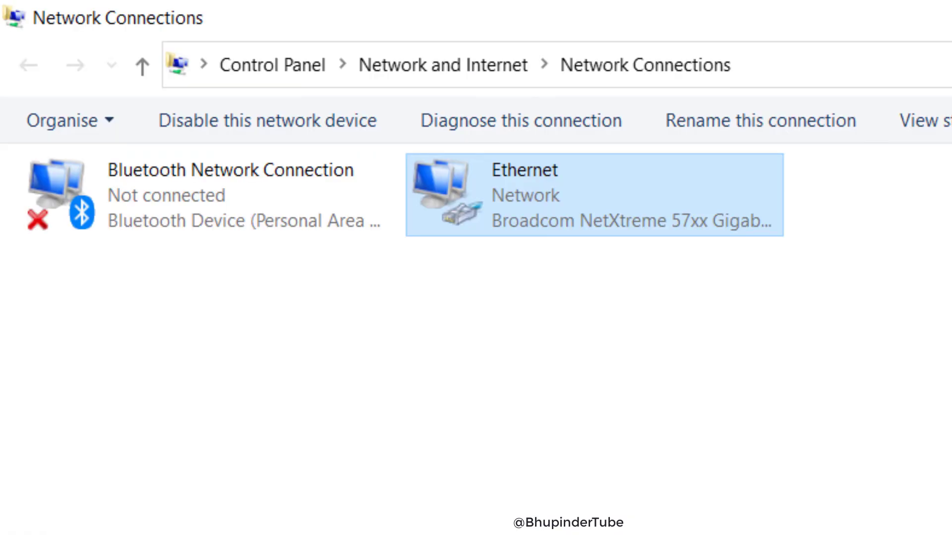
# - Switch Ethernet IPv4 back to obtaining IP address and DNS automatically and save
pyautogui.rightClick(478, 258)
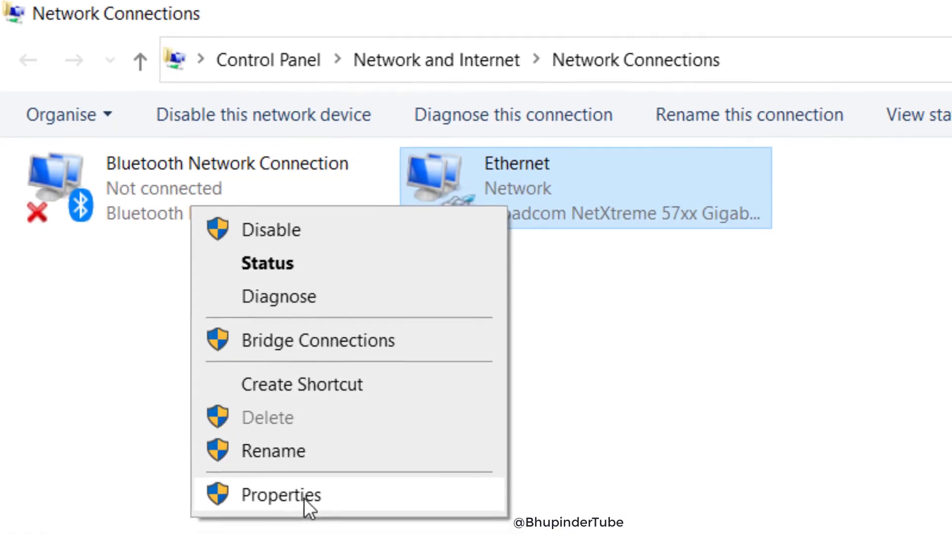
pyautogui.click(306, 505)
pyautogui.doubleClick(225, 265)
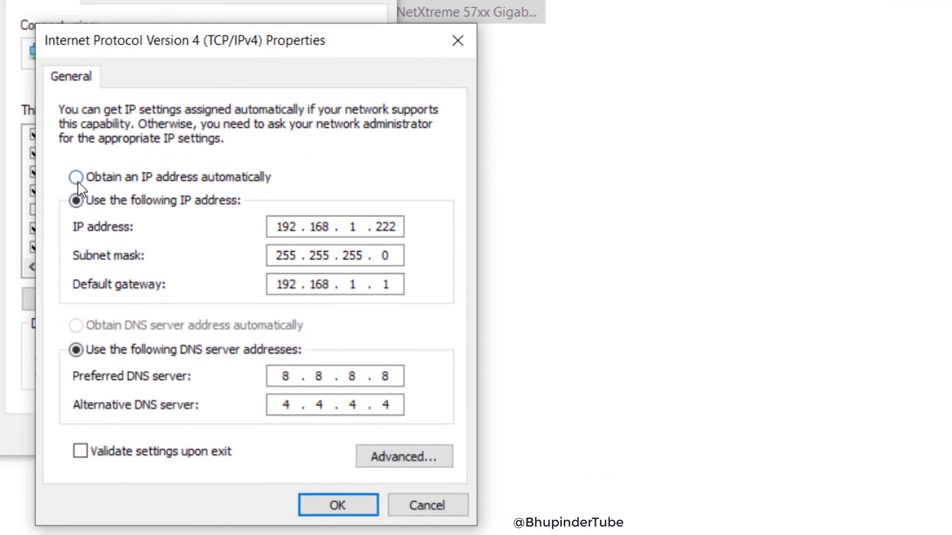
pyautogui.click(94, 177)
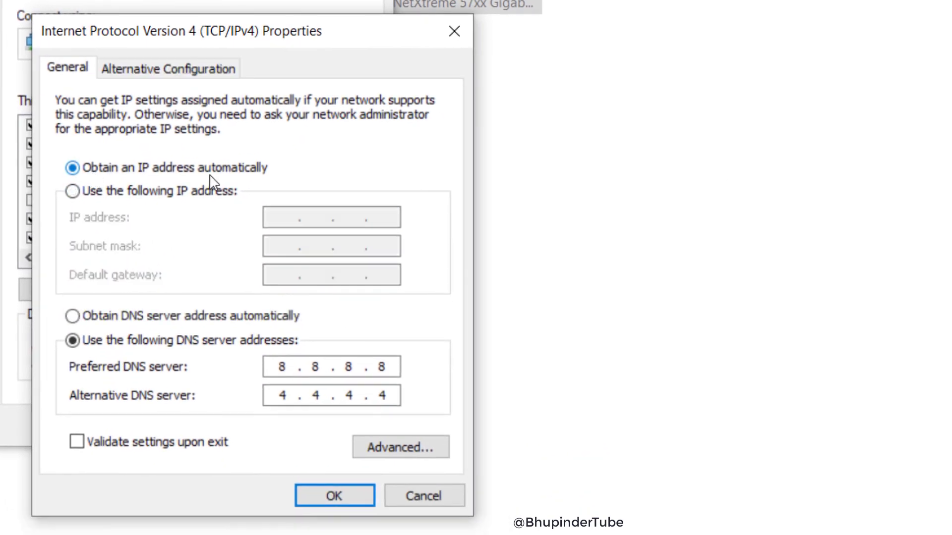
pyautogui.click(145, 318)
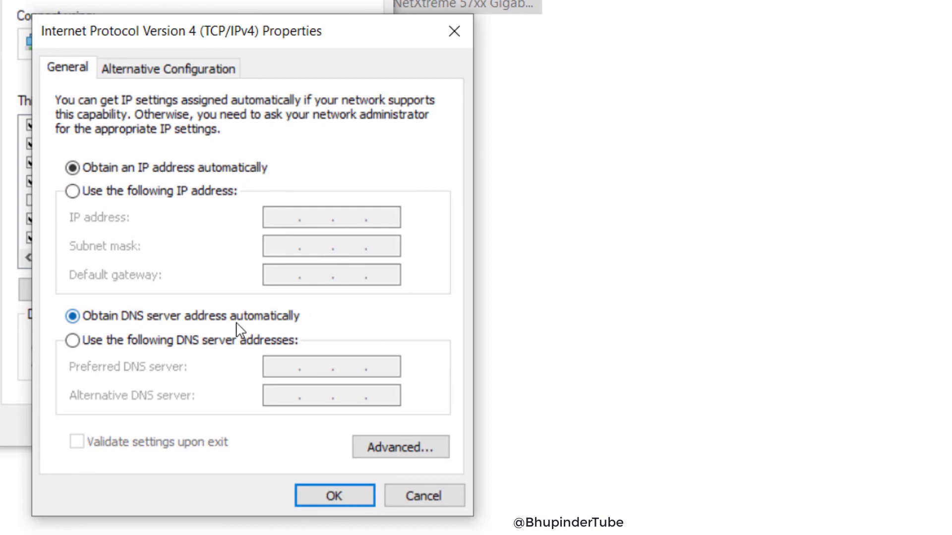
pyautogui.click(346, 493)
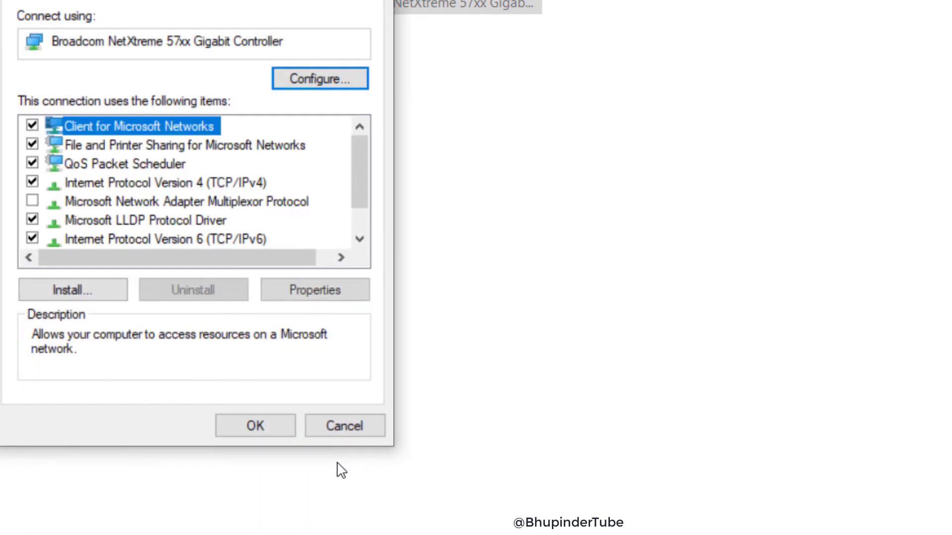